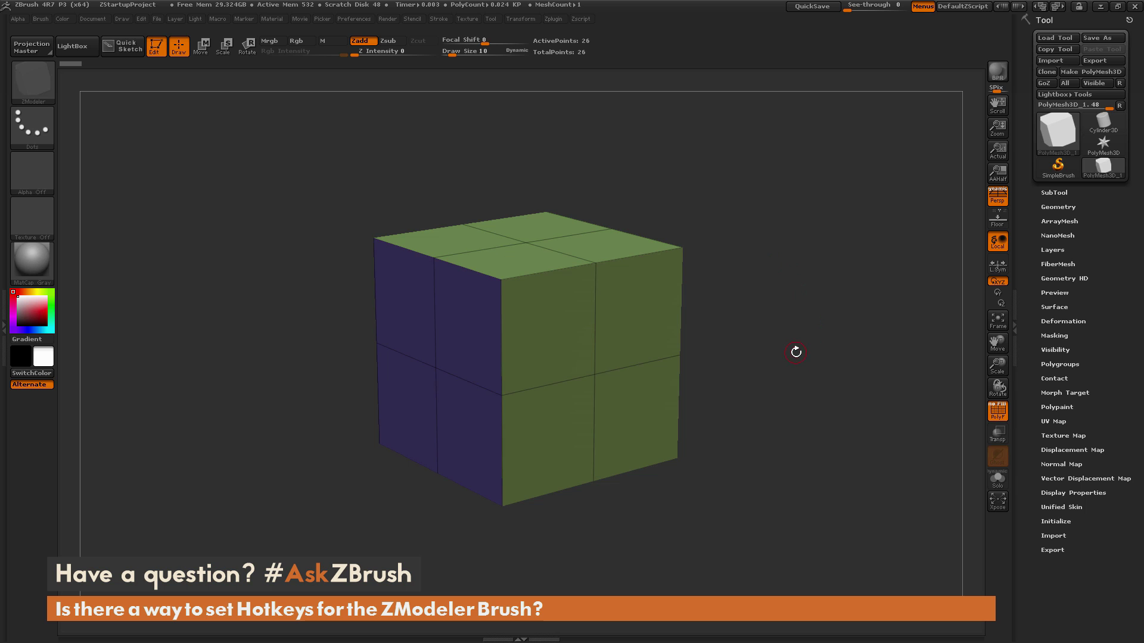
Step: Tumble the two-by-two cube to view it from another angle
drag(794, 343, 804, 391)
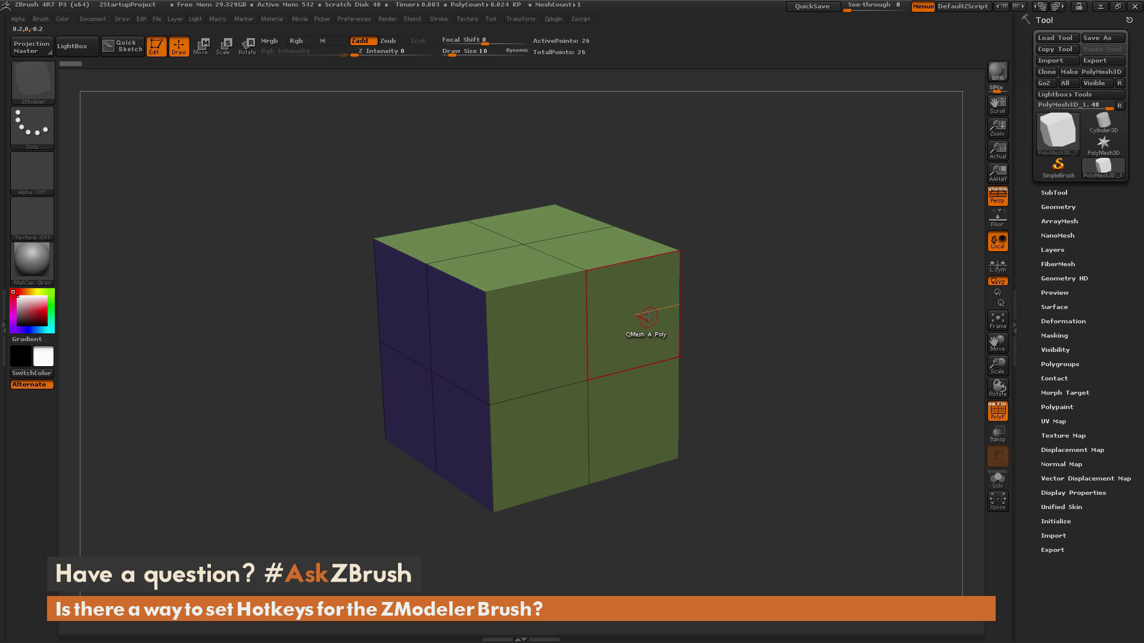
Step: Dismiss the ZModeler action list with QMesh A Poly still active, then rotate the view slightly
key(space)
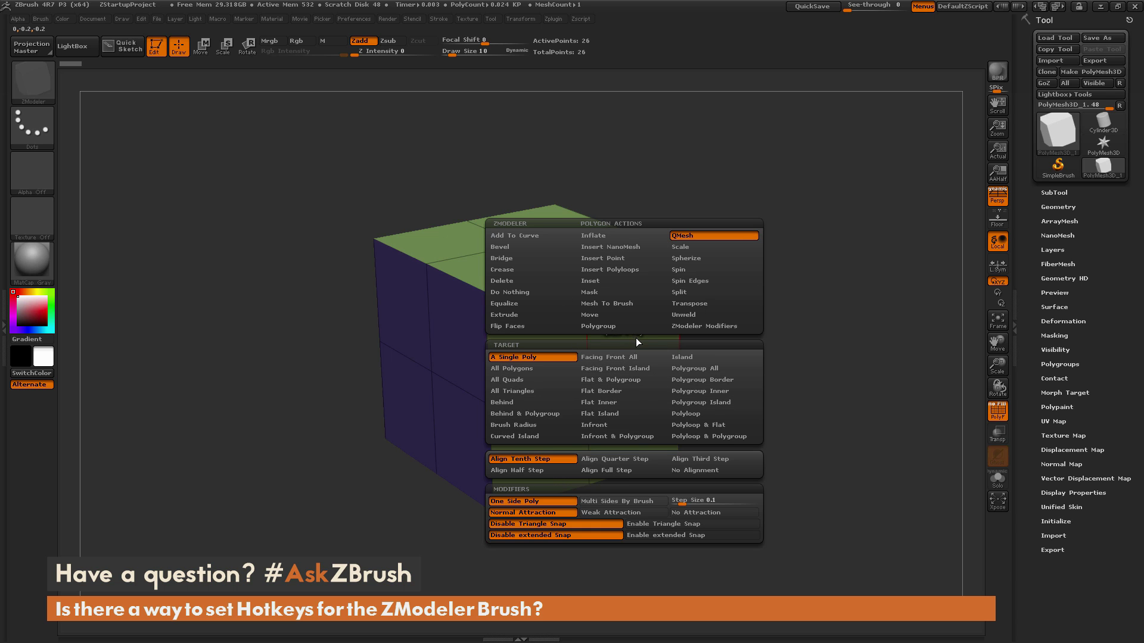
key(space)
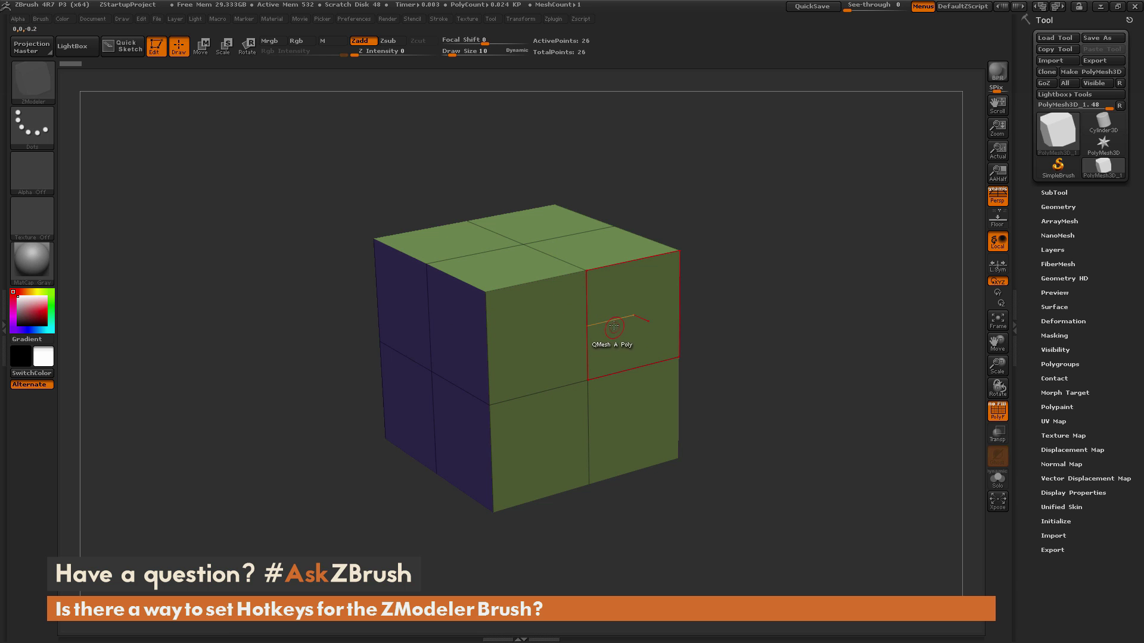
mouse_move(726, 255)
mouse_down()
mouse_move(726, 283)
mouse_move(725, 265)
mouse_up()
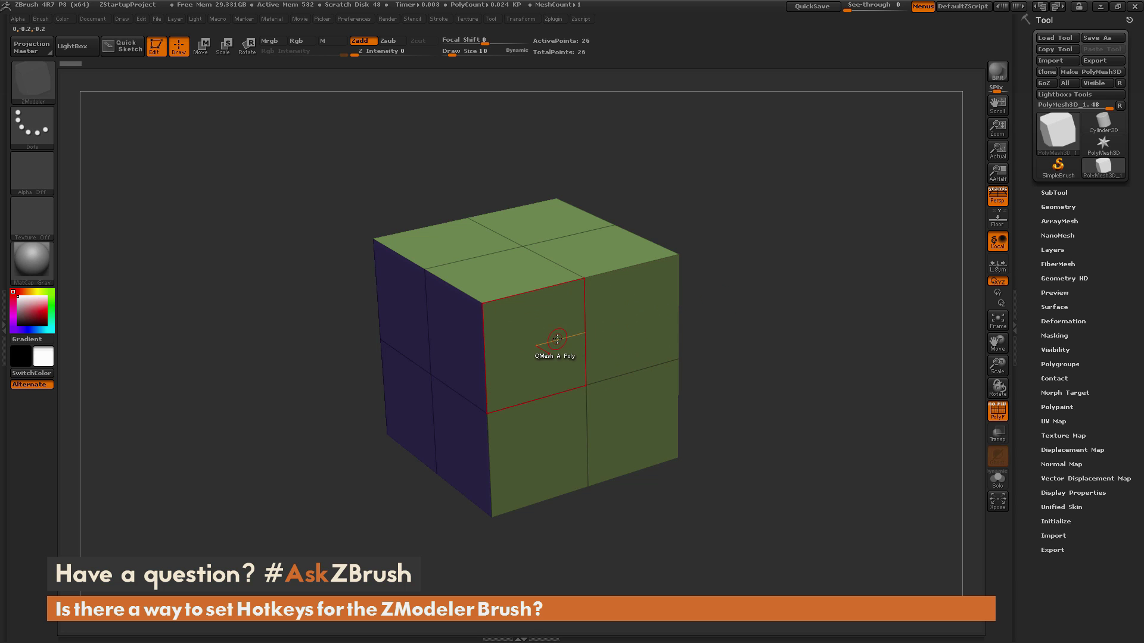
Step: Set the polygon action to Bridge Two Connected Polys, test a curved bridge, and undo it
key(space)
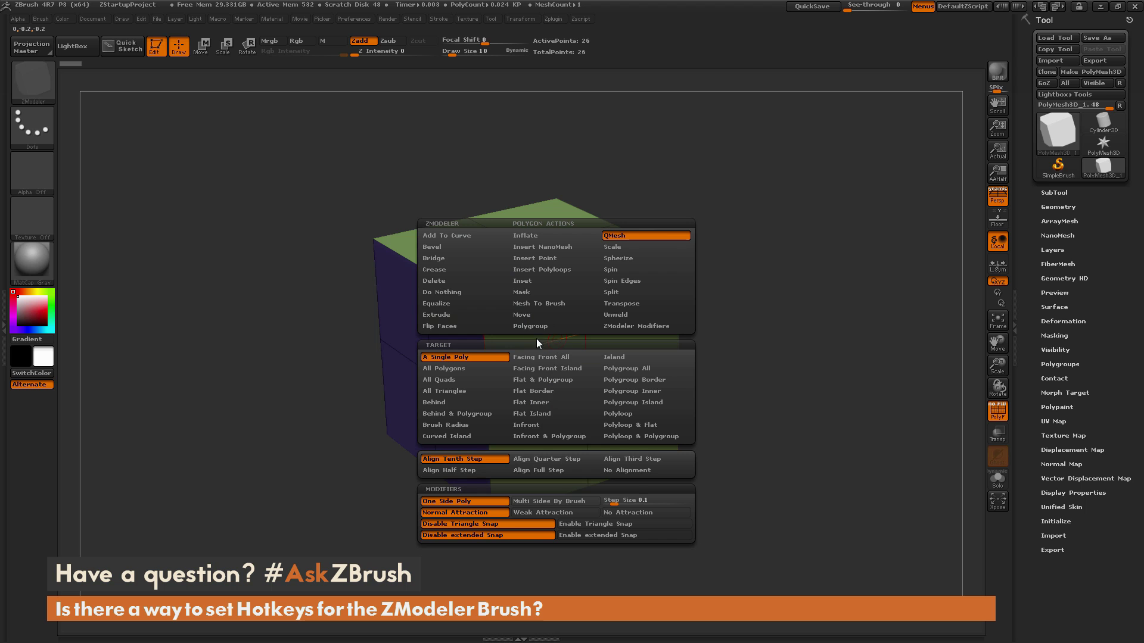
click(462, 258)
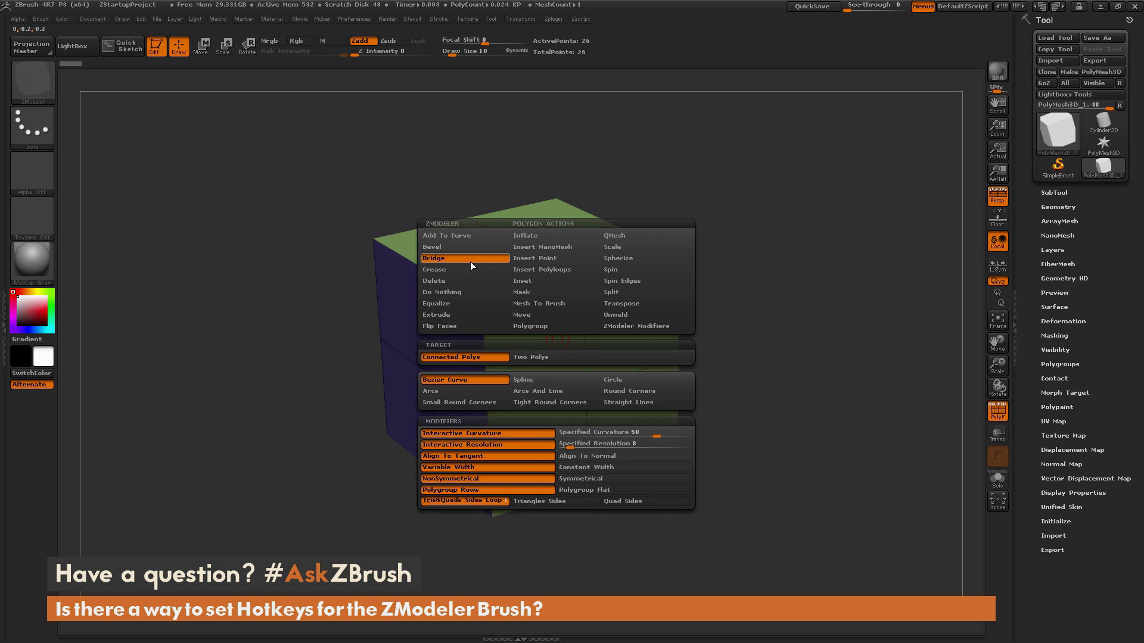
click(492, 357)
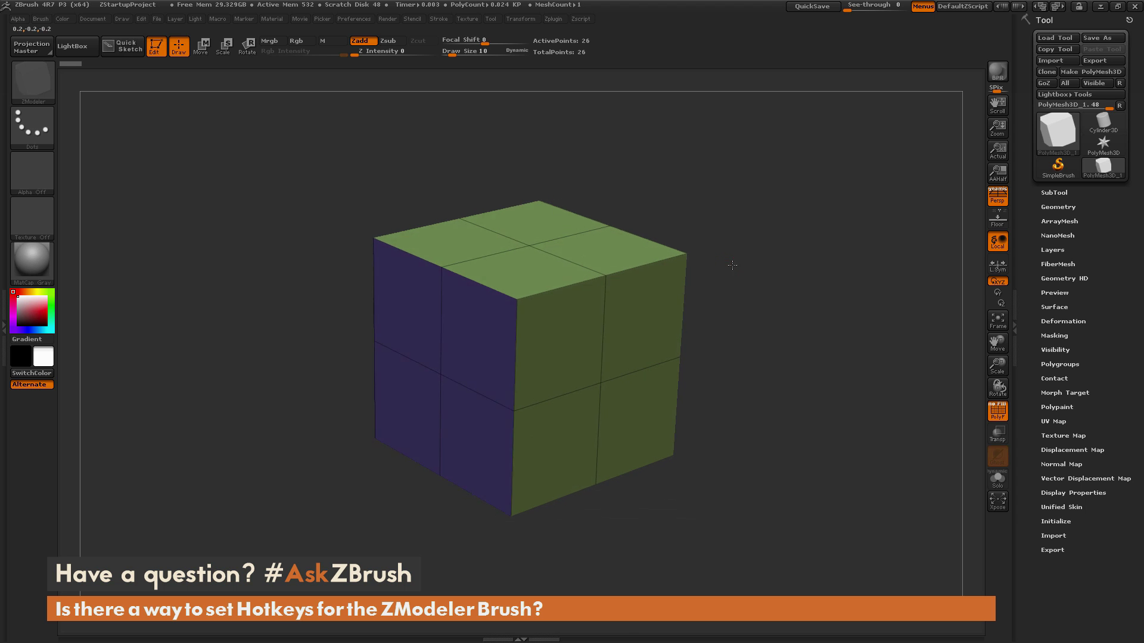
drag(576, 338, 812, 276)
key(ctrl+z)
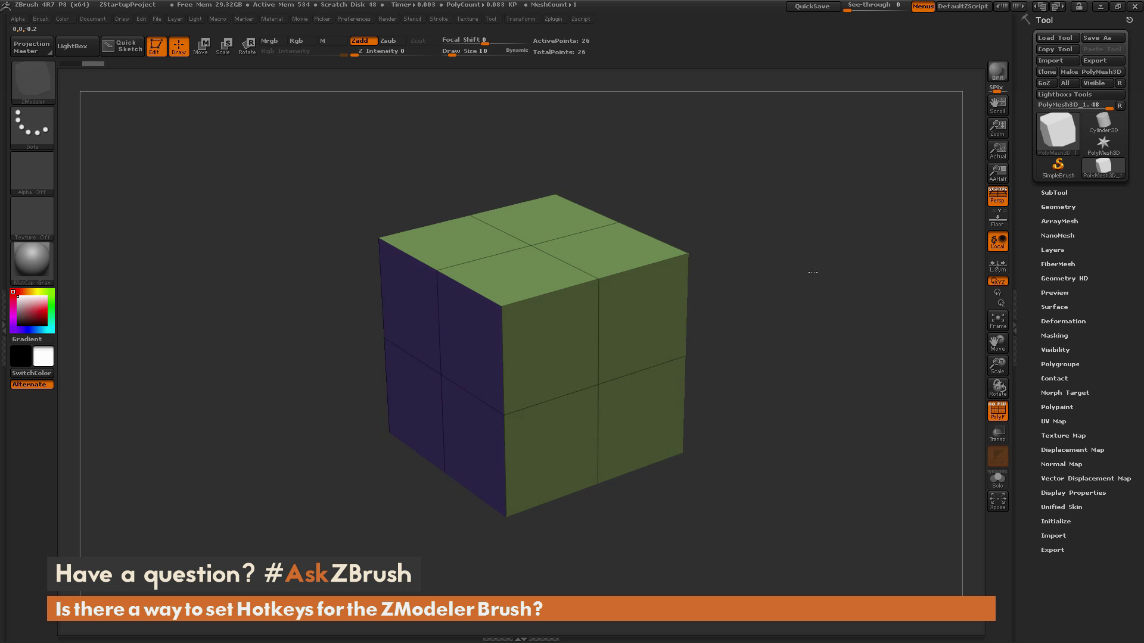
Step: Try the Split point action on a front-face point, then undo the octagon split
right_click(598, 384)
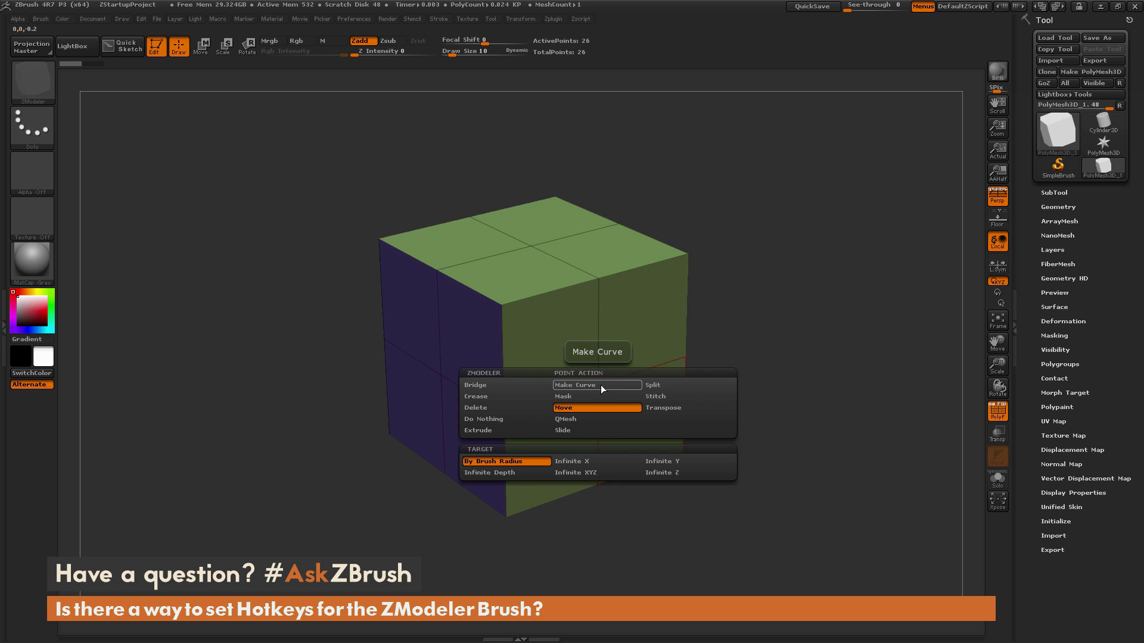
click(659, 385)
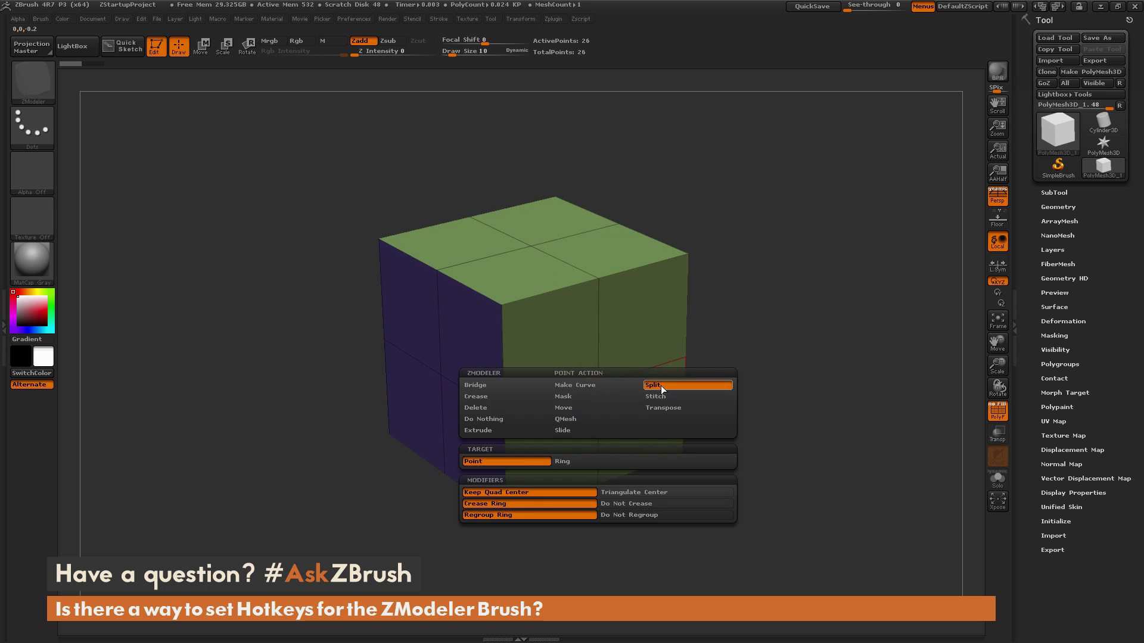
click(603, 398)
drag(703, 408, 758, 334)
key(ctrl+z)
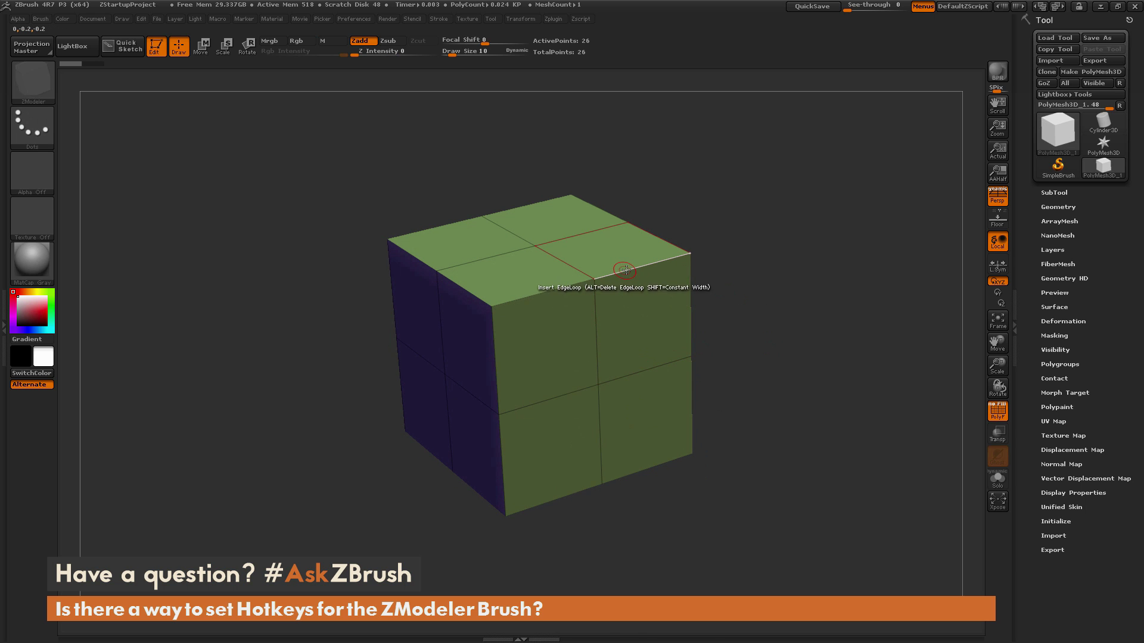
Step: Set the edge action to Crease on a single Edge, crease the top-front edge, and undo
key(space)
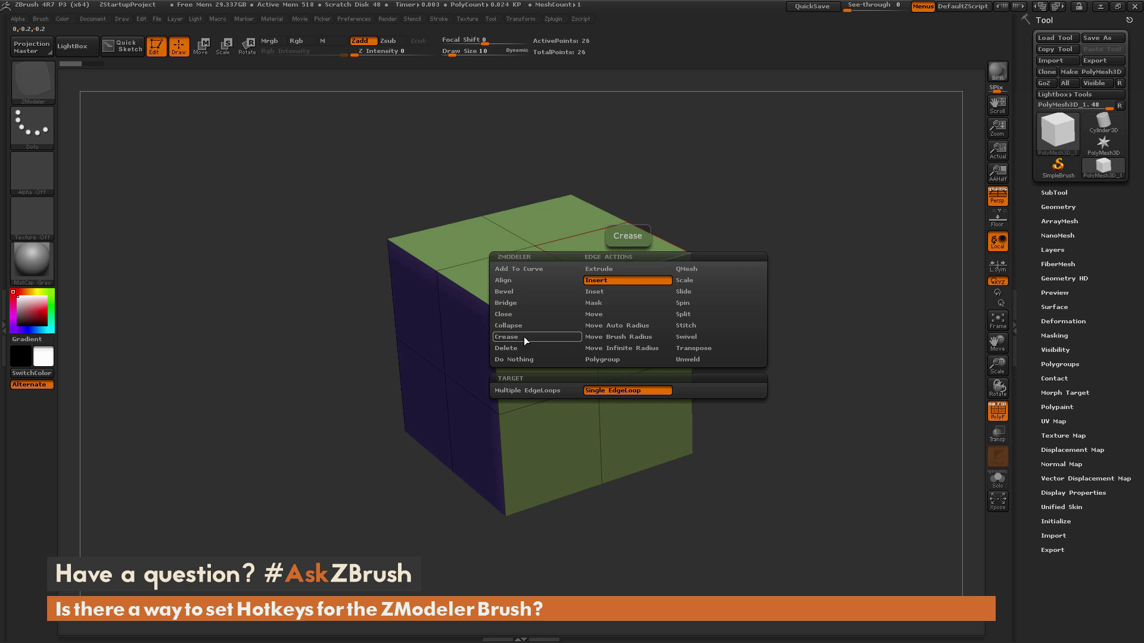
click(527, 337)
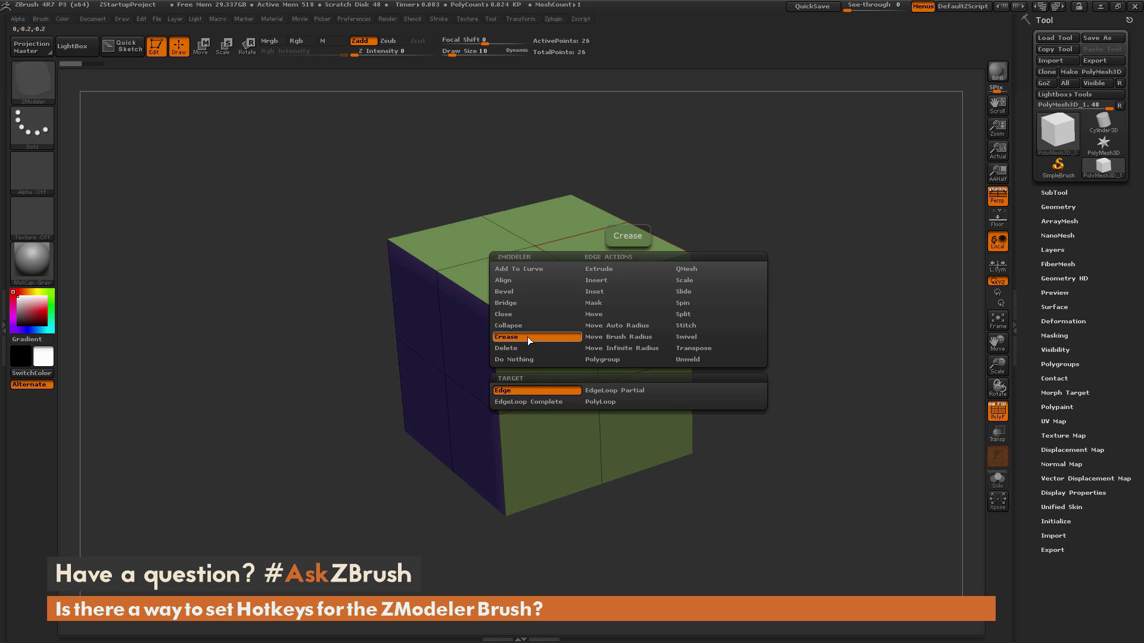
click(535, 391)
click(602, 258)
drag(720, 244, 632, 275)
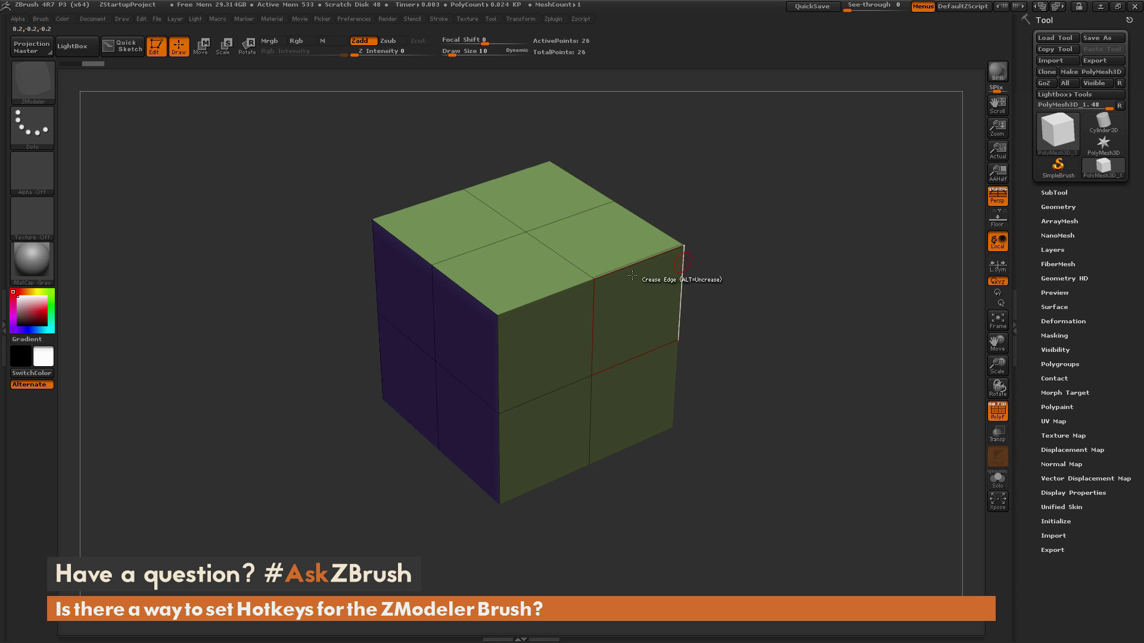
click(546, 297)
drag(703, 310, 641, 271)
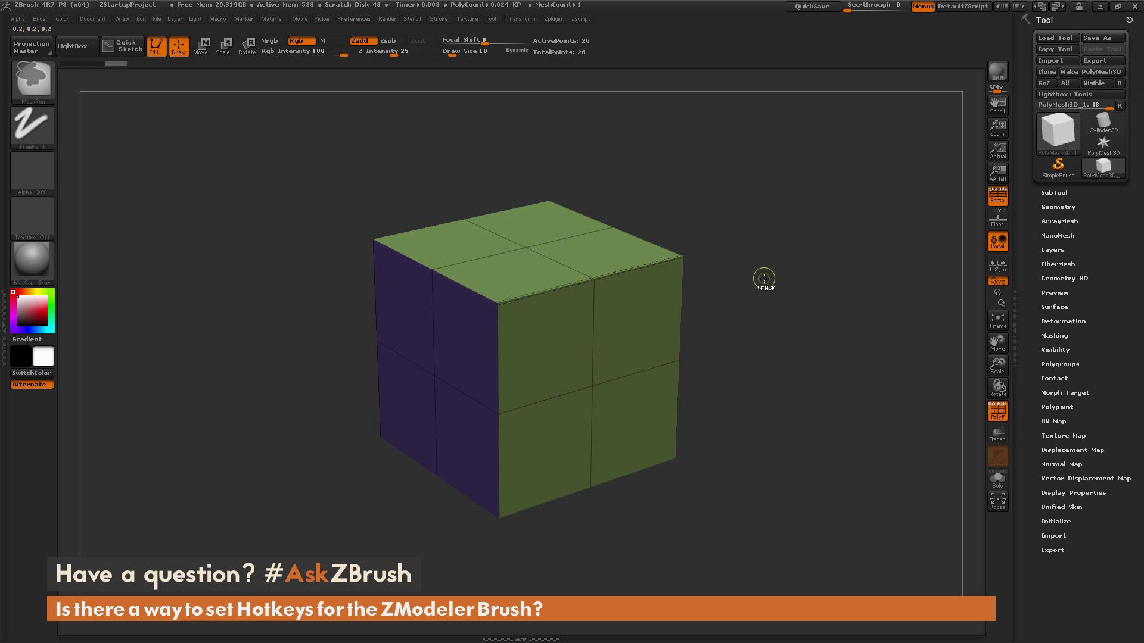
key(ctrl+z)
key(ctrl+z)
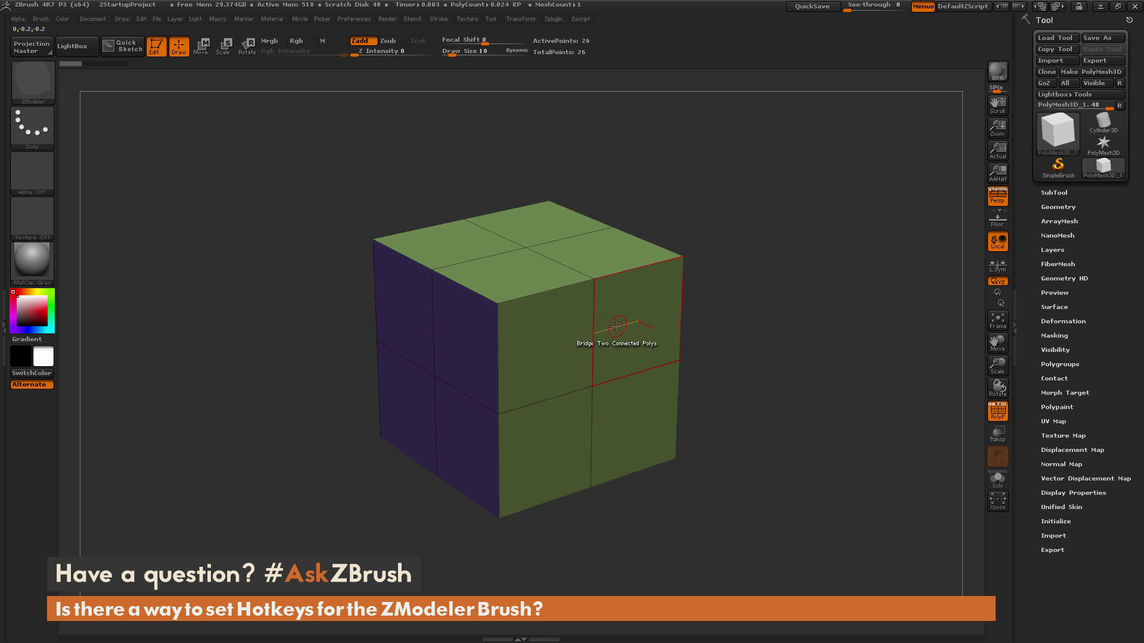
Step: Save the current brush as the preset ZModeler_Bridge through Brush > Save As
click(40, 19)
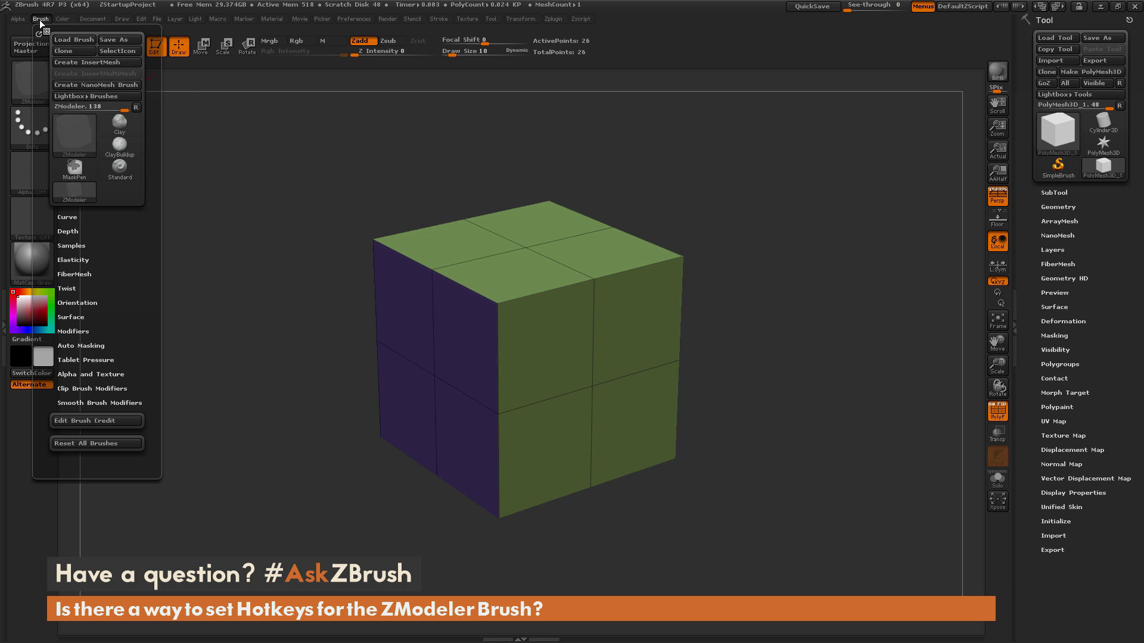
click(121, 39)
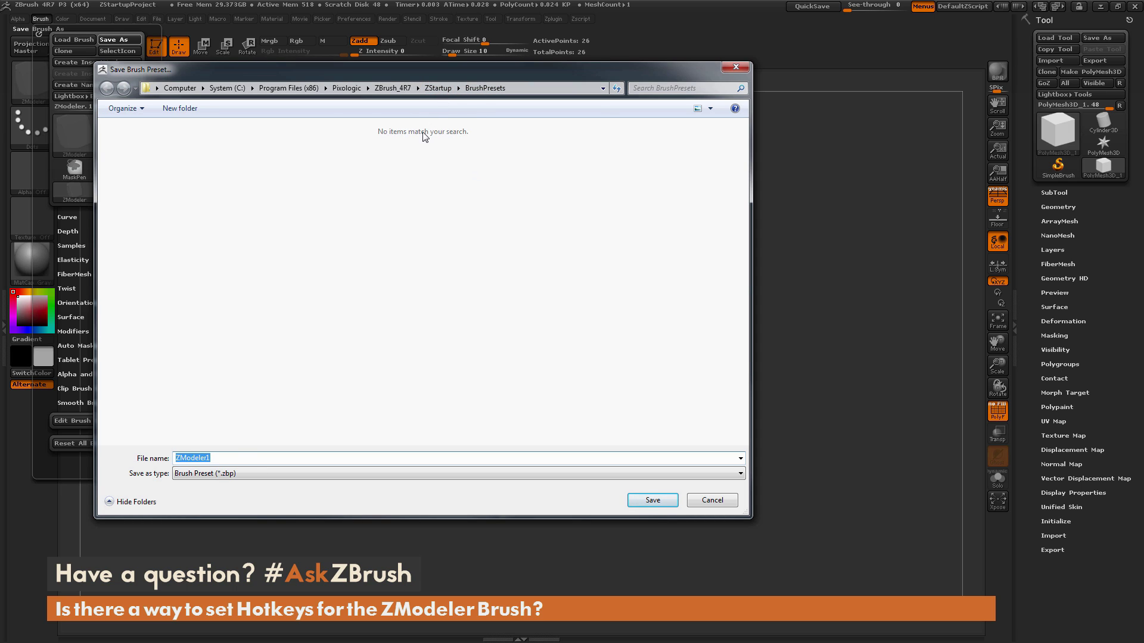
click(249, 461)
click(651, 501)
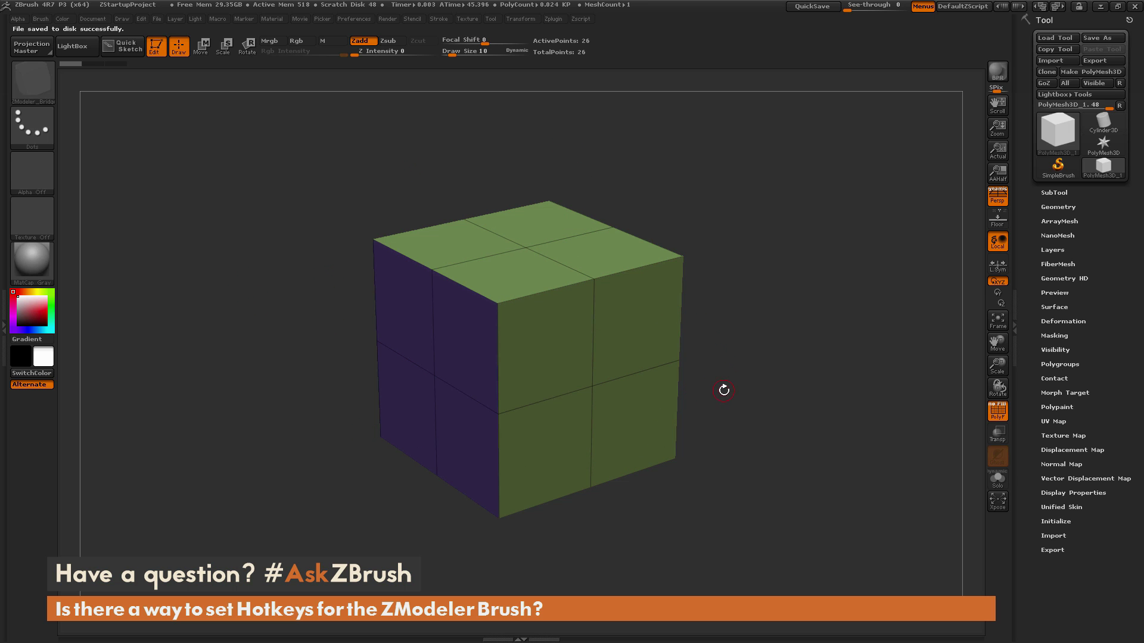
Step: Close and reload the startup cube project, then undo a test face extrusion
click(1130, 23)
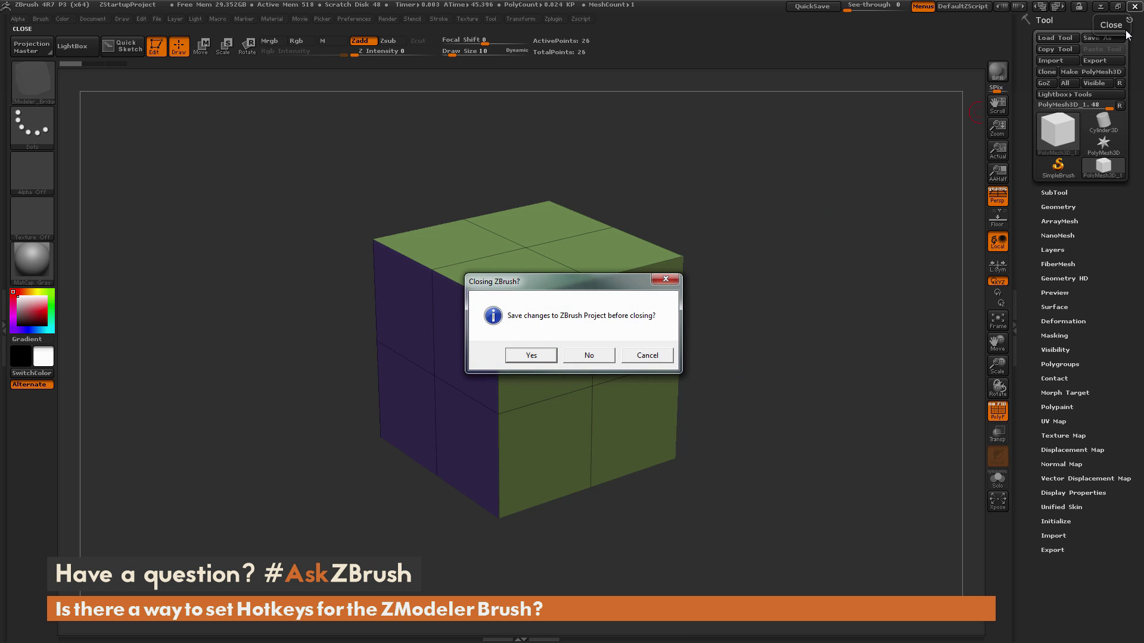
click(616, 357)
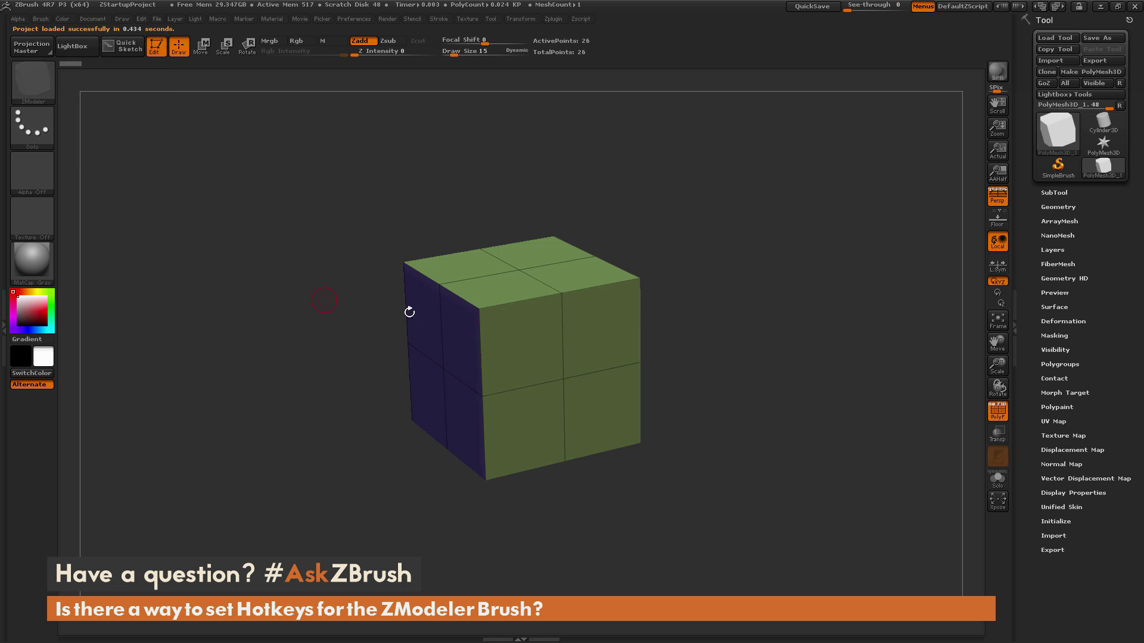
drag(706, 279, 614, 321)
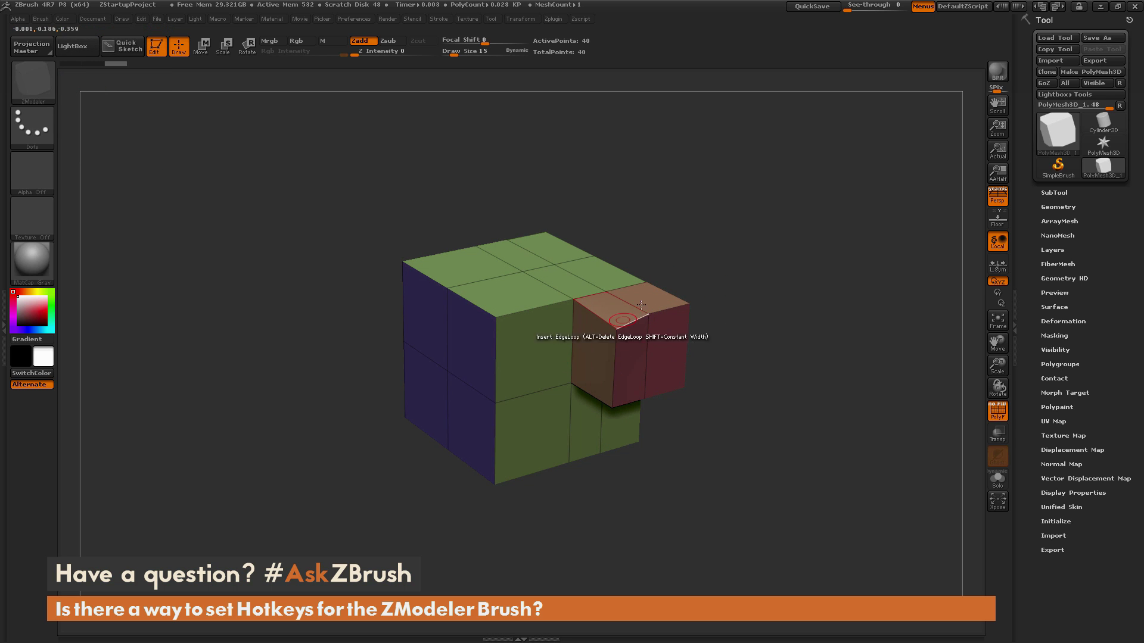
key(ctrl+z)
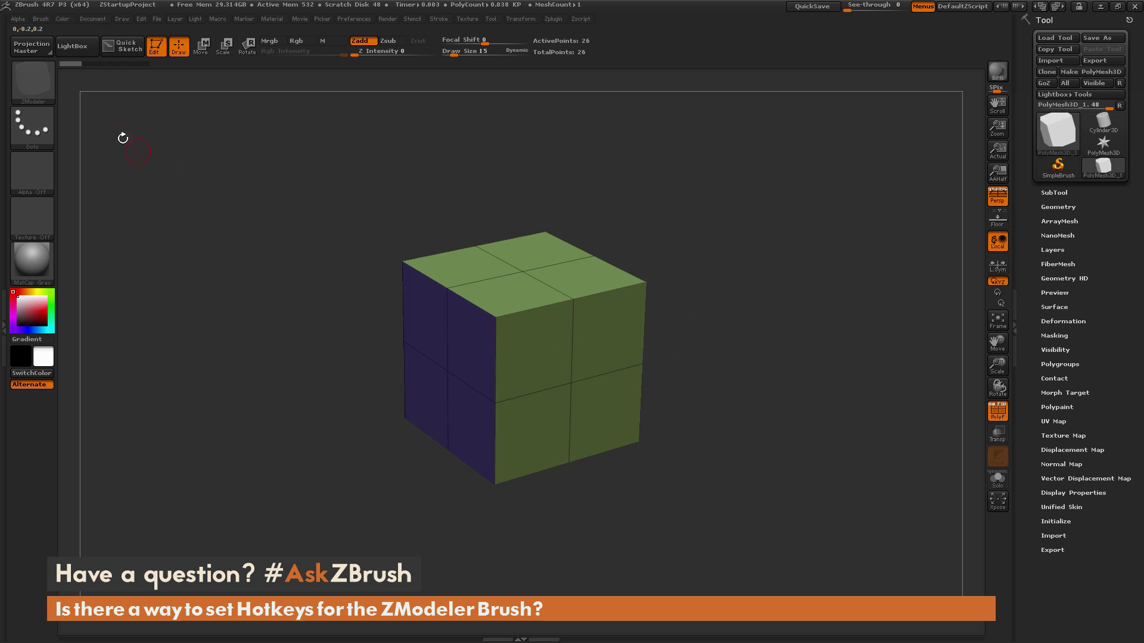
Step: Pick ZModeler_Bridge from the brush palette filtered to Z brushes
click(34, 87)
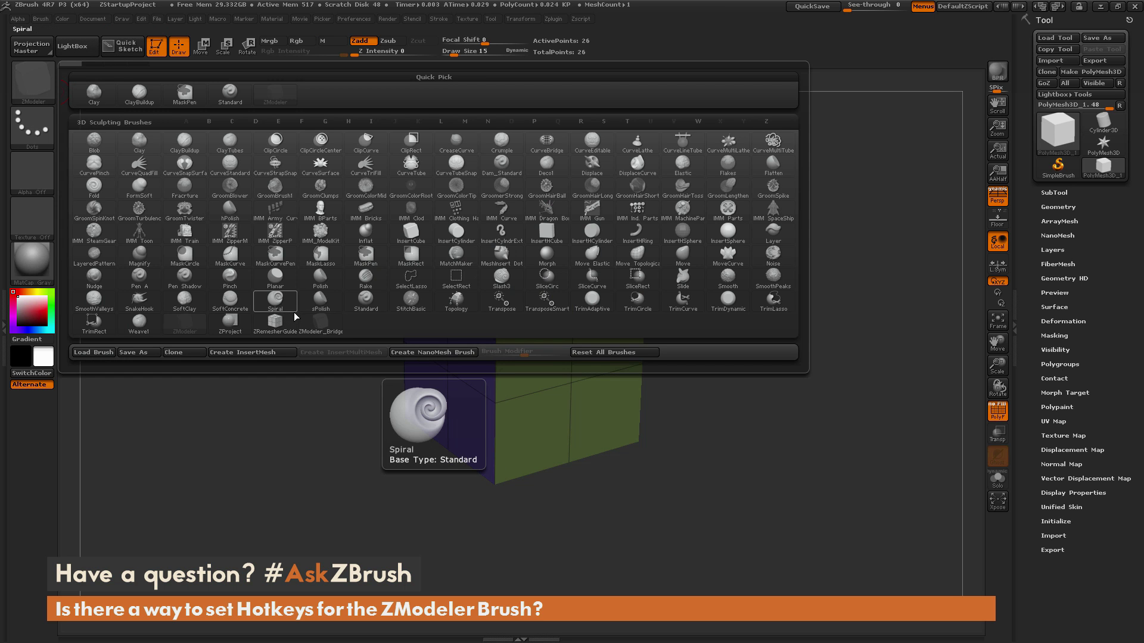
key(z)
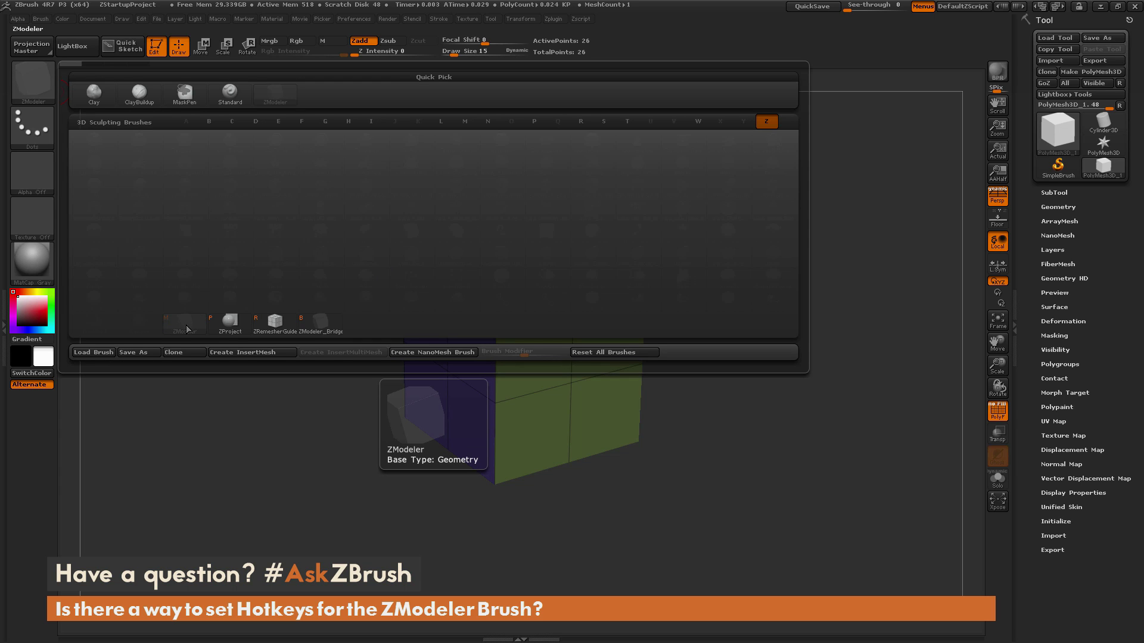
click(319, 324)
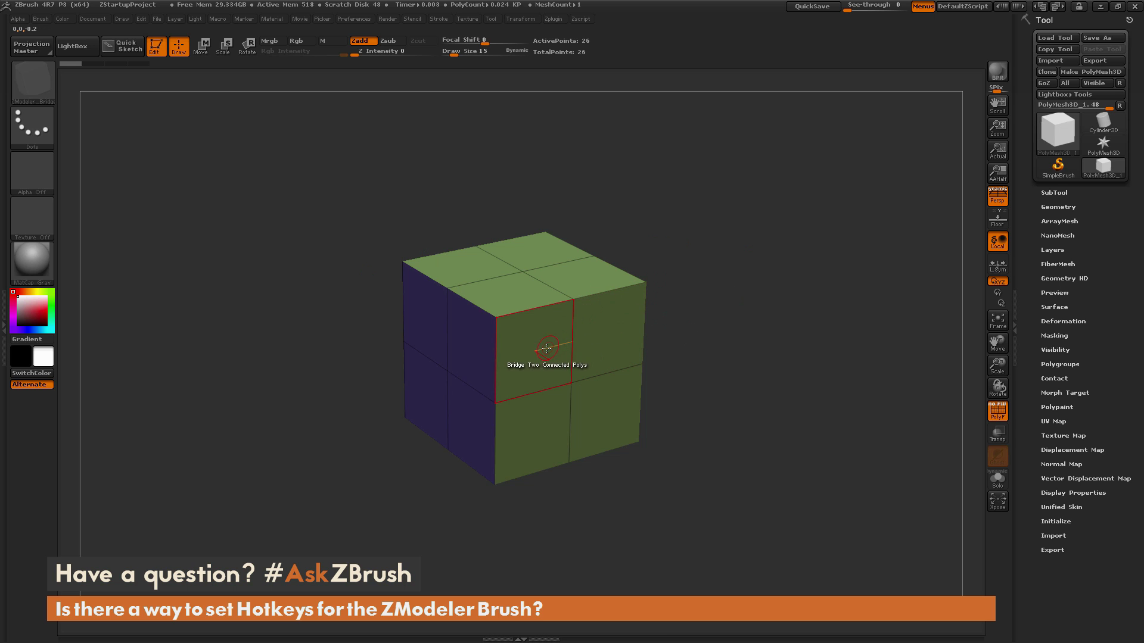
Step: Bridge the front-right faces into a rounded extension with ZModeler_Bridge
drag(546, 349, 755, 387)
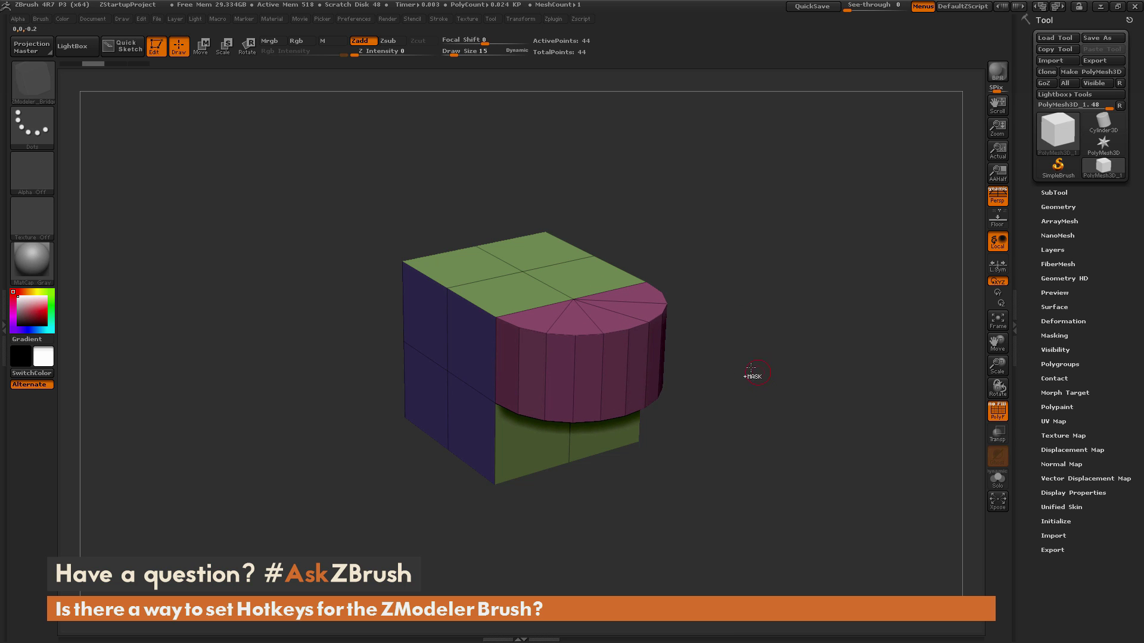
key(ctrl+z)
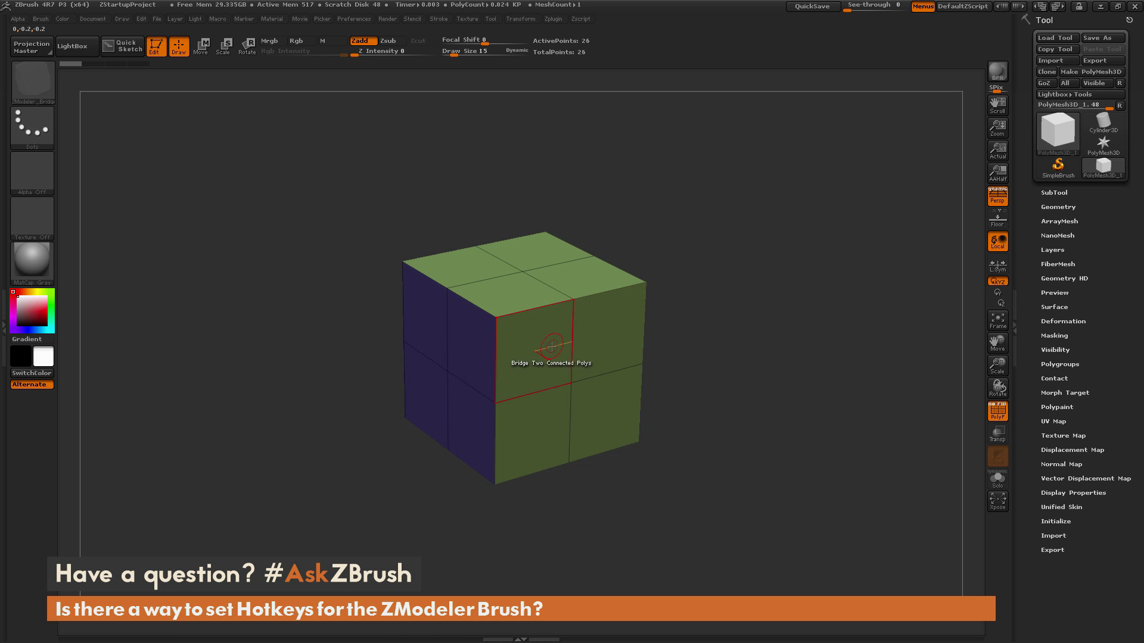
drag(568, 336, 671, 339)
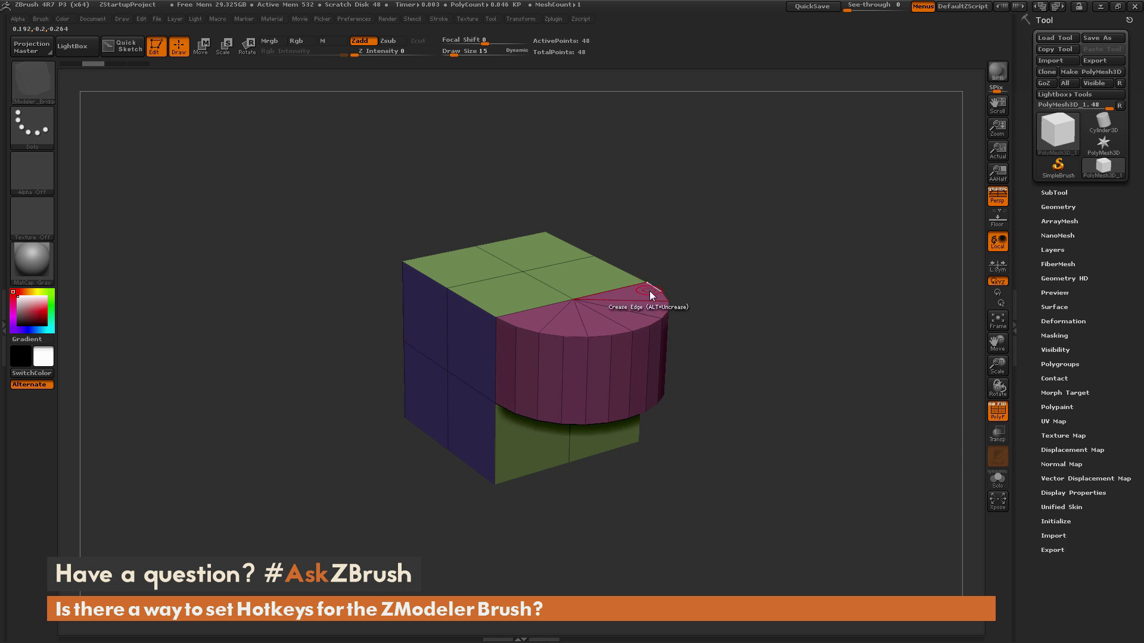
Step: With the default ZModeler brush, insert an edge loop around the rounded bridge
key(b)
key(m)
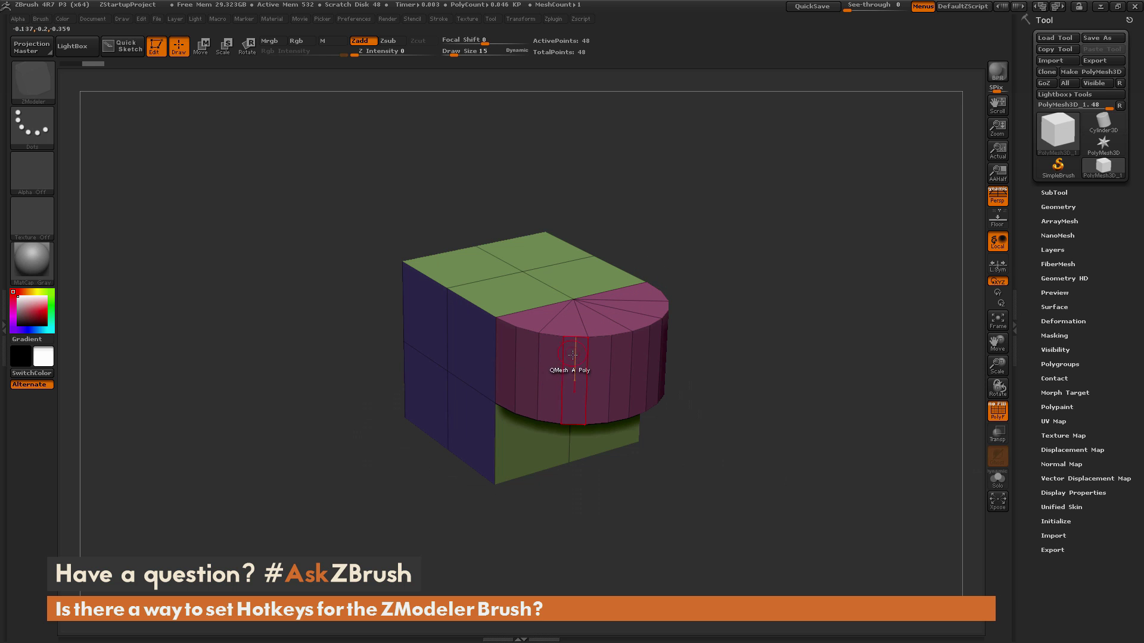
drag(564, 346, 543, 411)
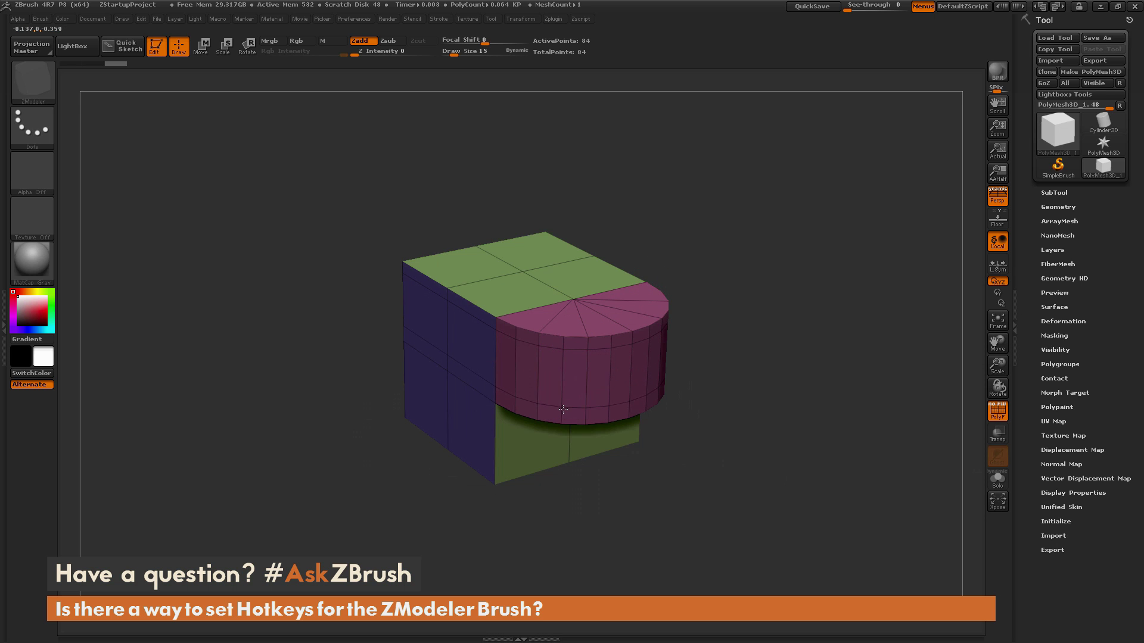
mouse_move(751, 332)
mouse_down()
mouse_move(756, 301)
mouse_move(747, 316)
mouse_up()
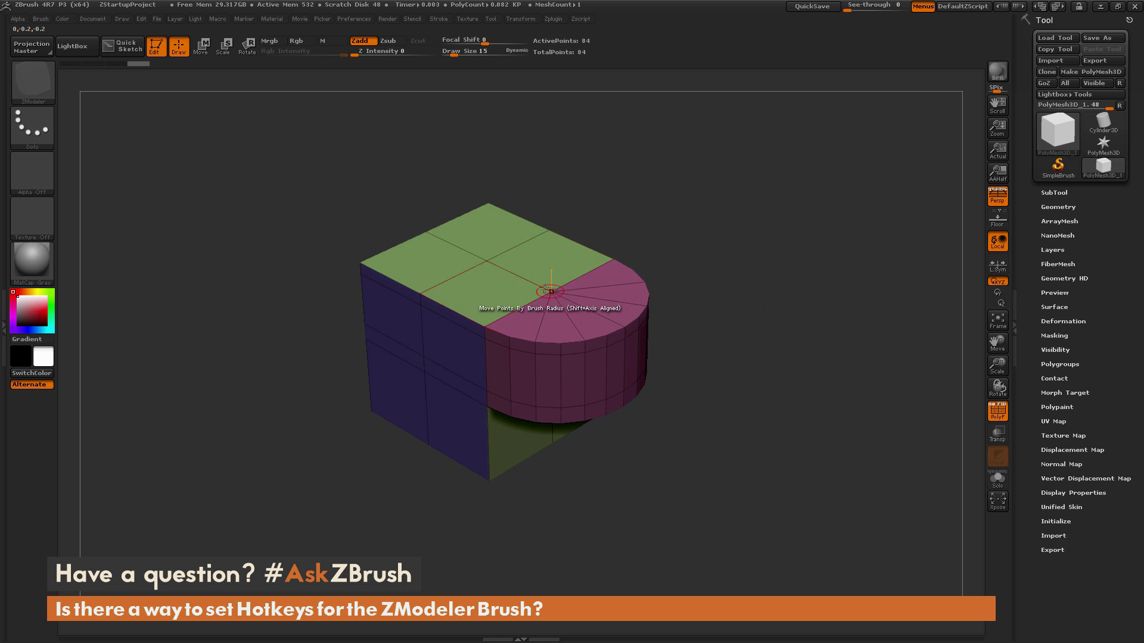
Step: Split the top face's centre point into a ring and QMesh it inward into an octagonal hole
key(b)
key(z)
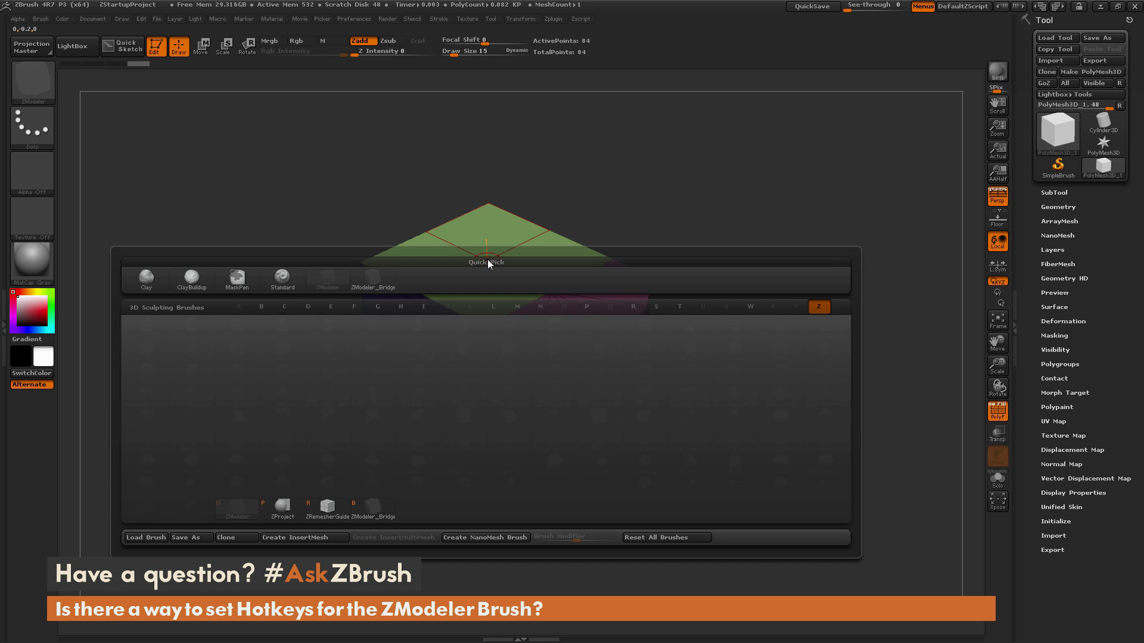
key(b)
click(487, 261)
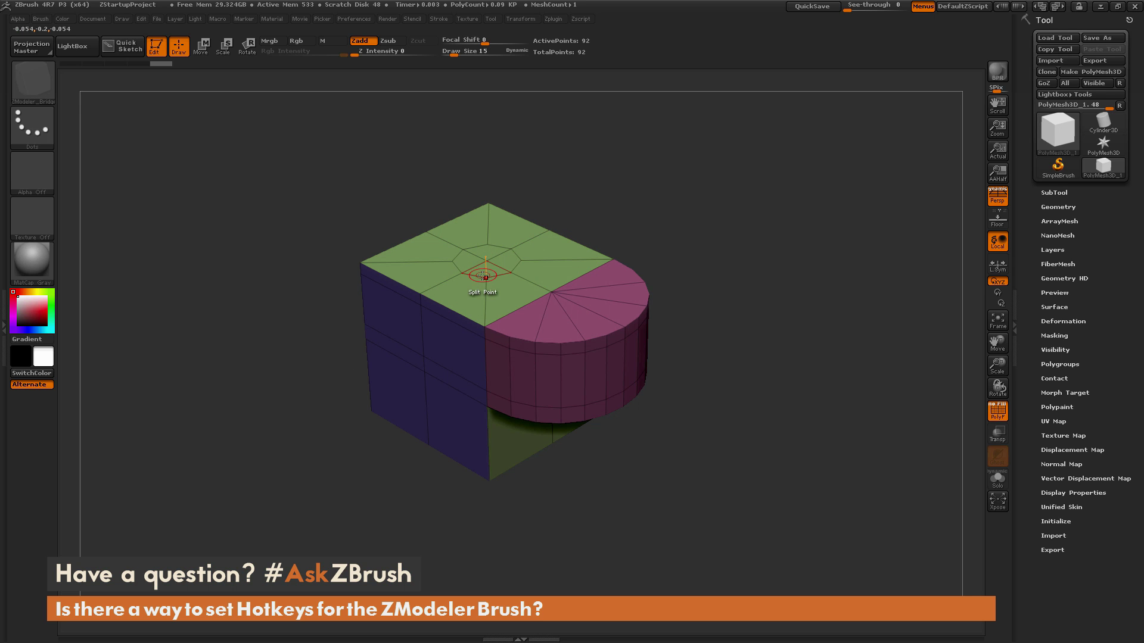
key(b)
key(z)
key(m)
drag(492, 268, 503, 262)
mouse_move(697, 227)
mouse_down()
mouse_move(679, 214)
mouse_move(647, 227)
mouse_move(715, 241)
mouse_move(682, 240)
mouse_up()
drag(766, 278, 720, 297)
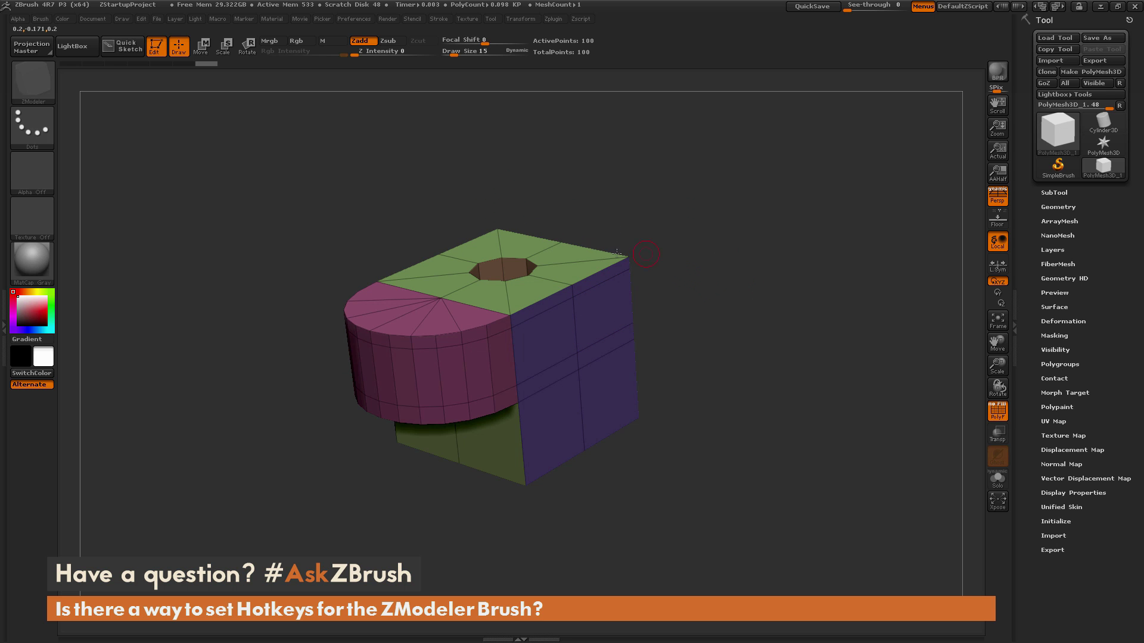
Step: Apply Polygroup PolyLoop to the upper side loop, making a separate coloured band
drag(725, 314, 750, 274)
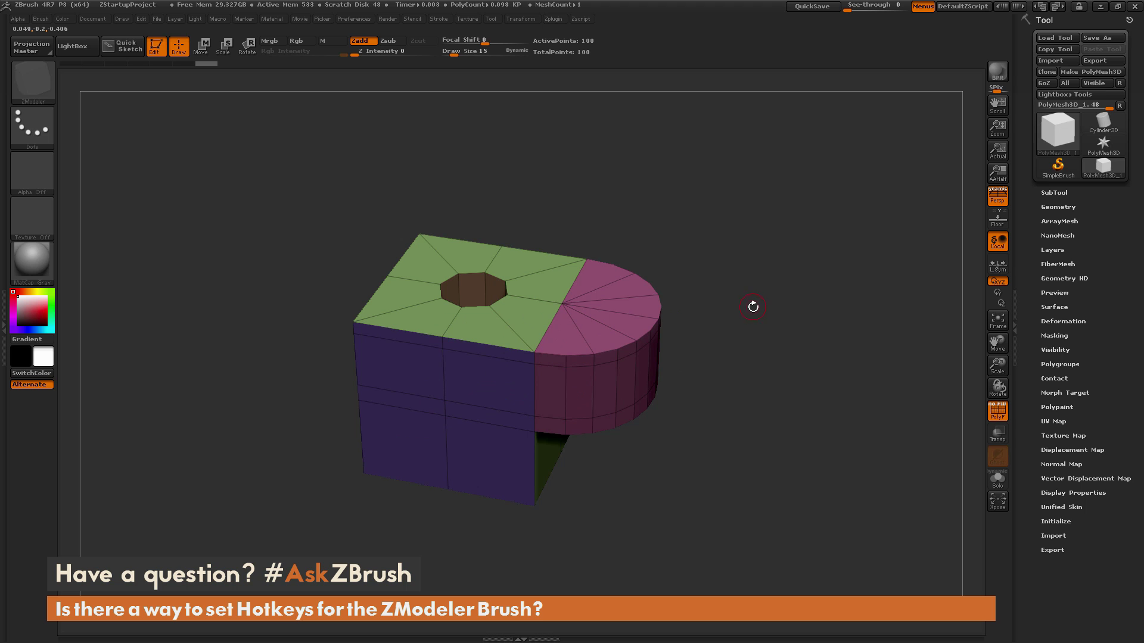
key(space)
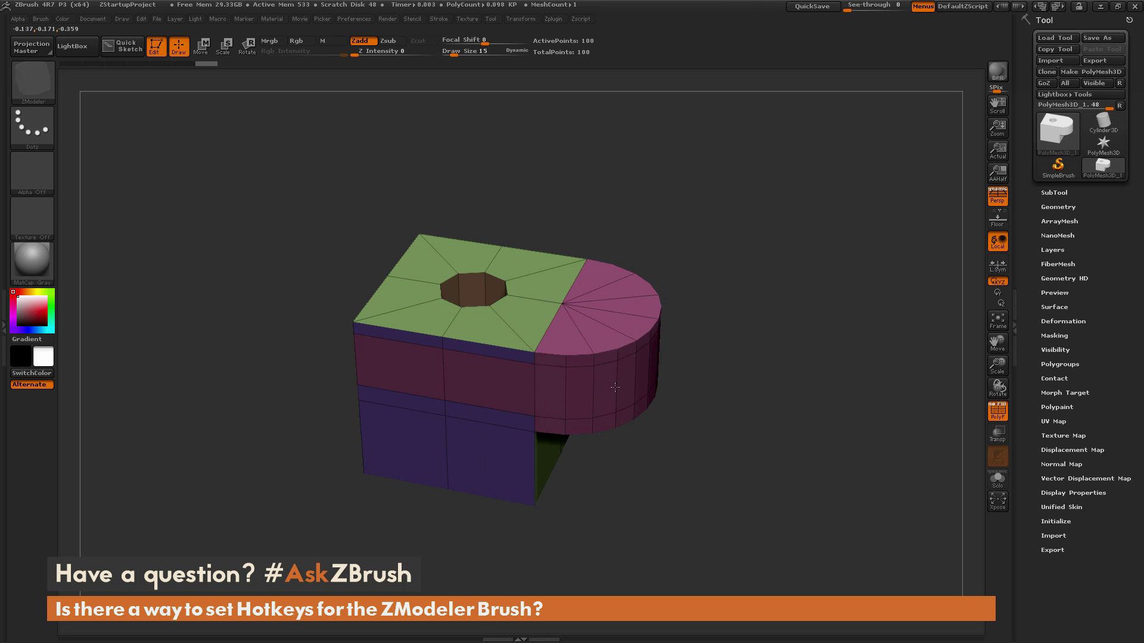
drag(727, 319, 734, 262)
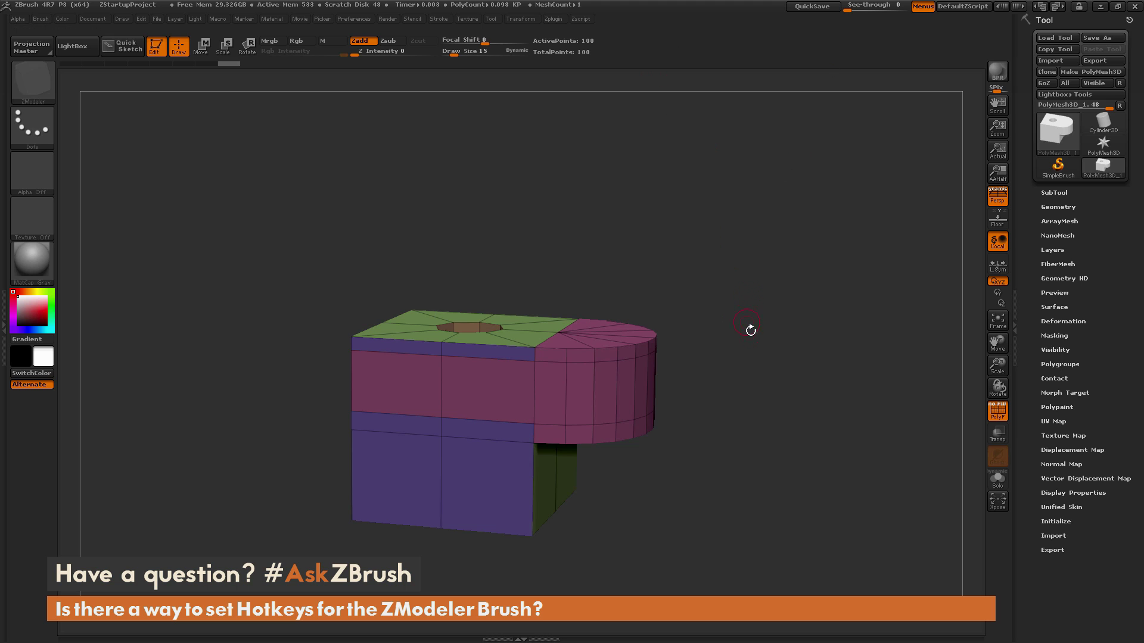
drag(770, 323, 765, 345)
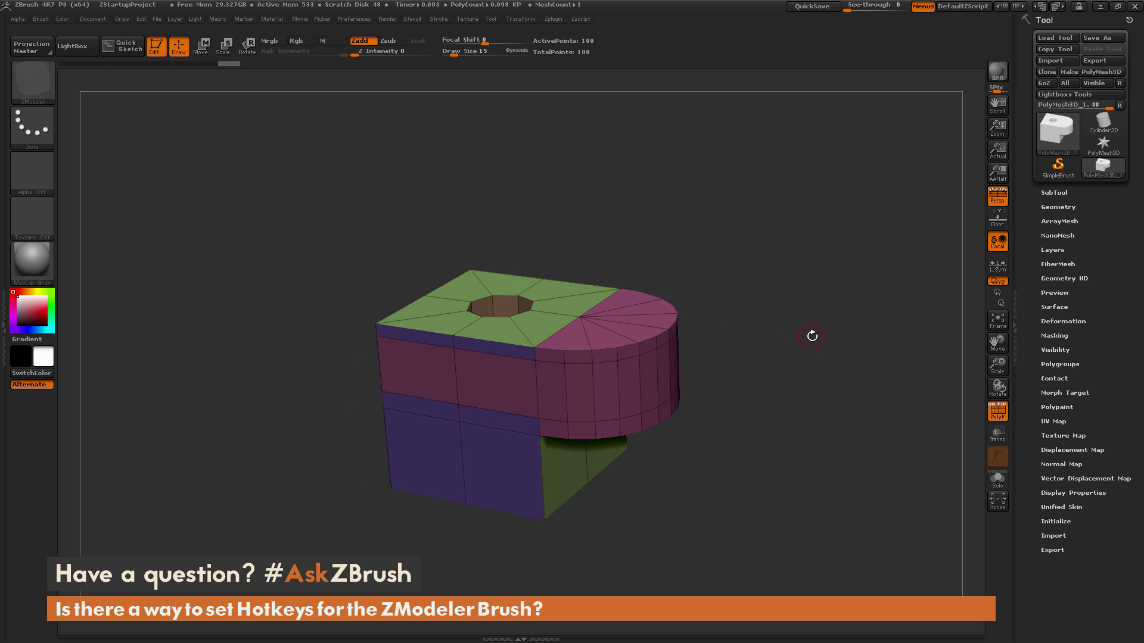